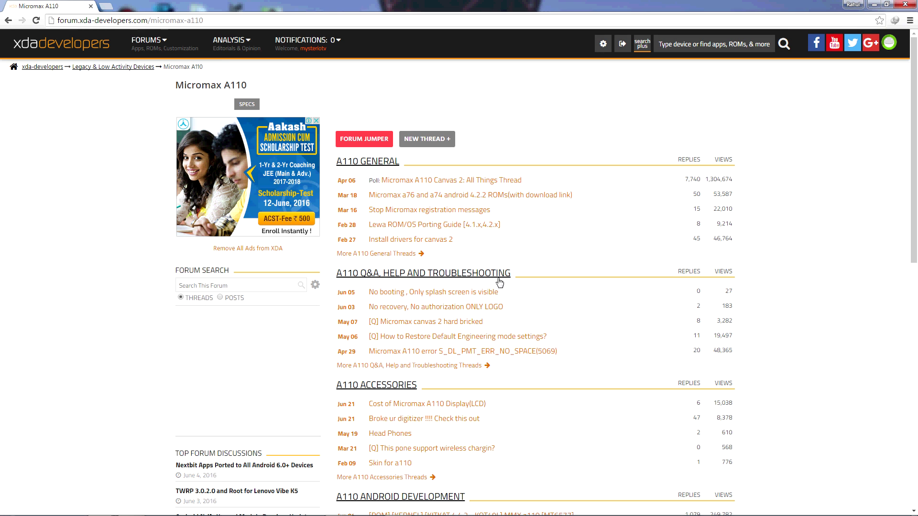
scroll(499, 281, down, 3)
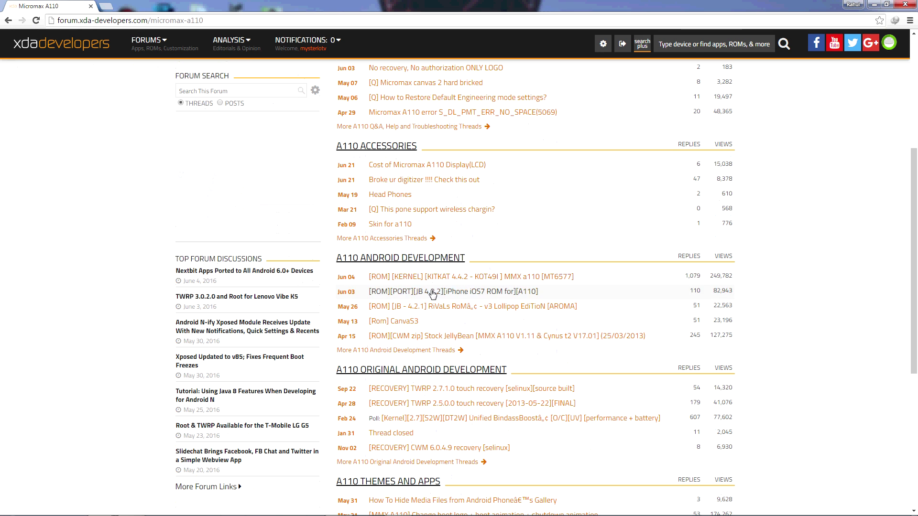
Open the A110 Android Development section to list its 73 Micromax A110 ROMs
click(418, 263)
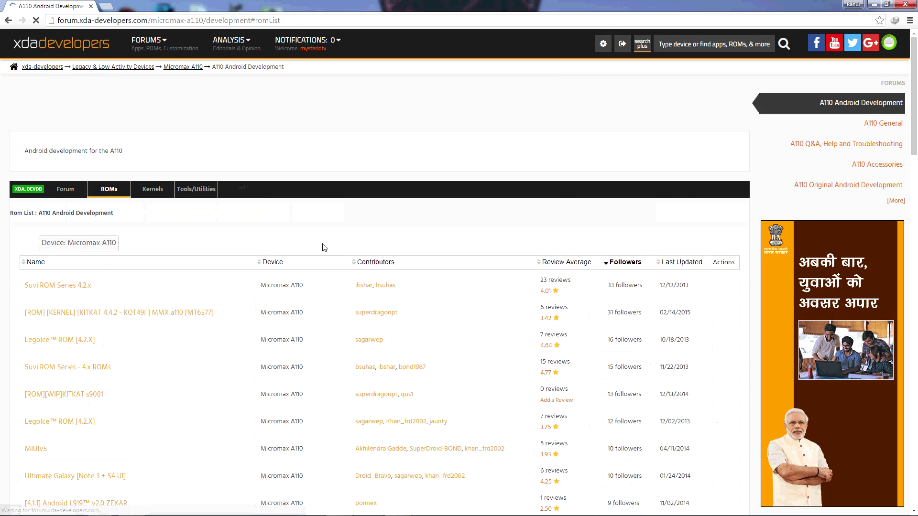
scroll(308, 254, down, 1)
scroll(305, 252, down, 2)
scroll(294, 258, down, 2)
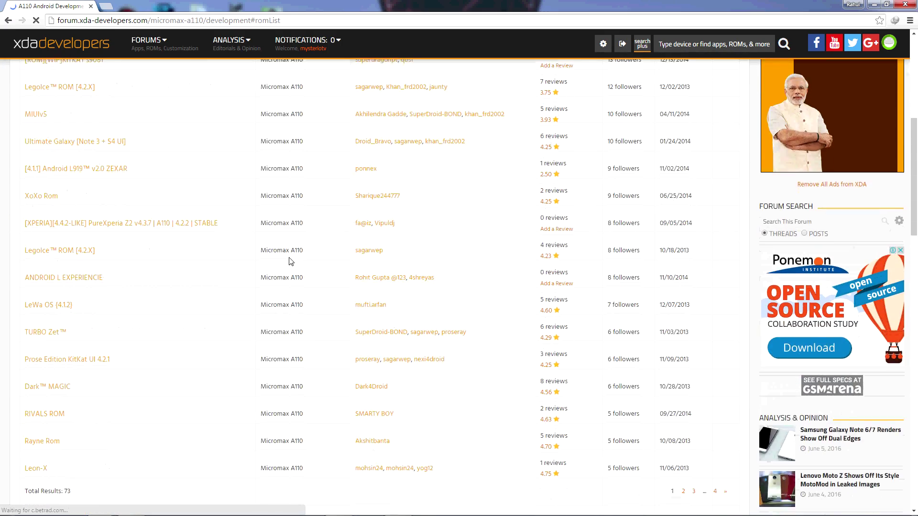
scroll(289, 262, down, 2)
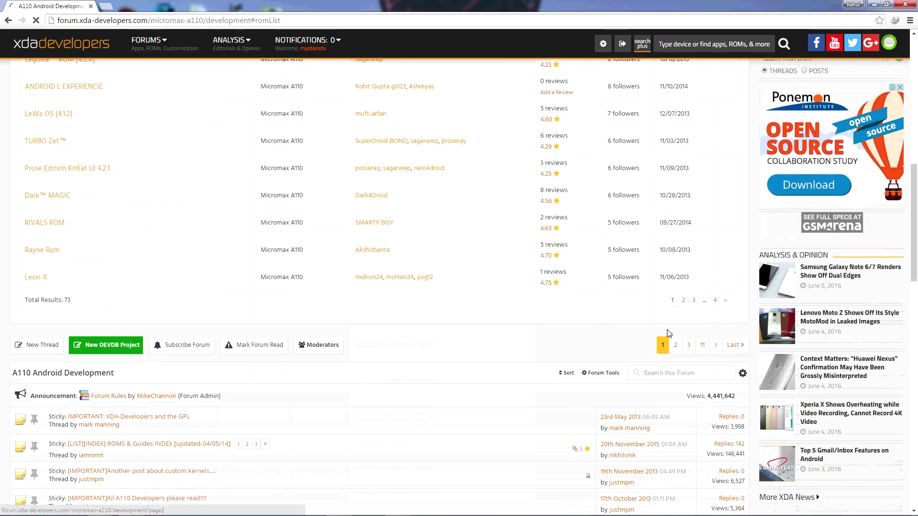
Open the ib-Phoenix v4 ROM thread with its installation instructions and DevDB details
key(alt+Left)
scroll(123, 129, down, 4)
scroll(136, 165, down, 4)
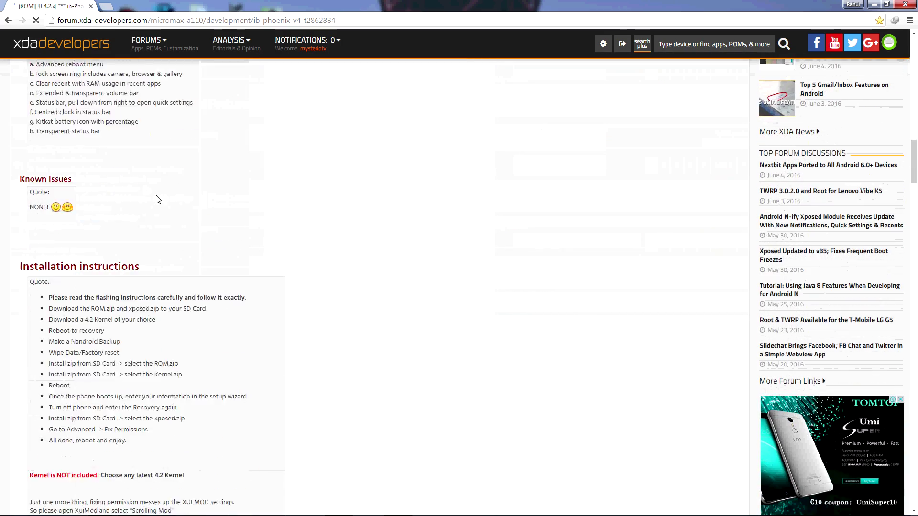
scroll(237, 230, down, 4)
scroll(395, 295, down, 4)
scroll(320, 284, down, 2)
scroll(256, 259, down, 2)
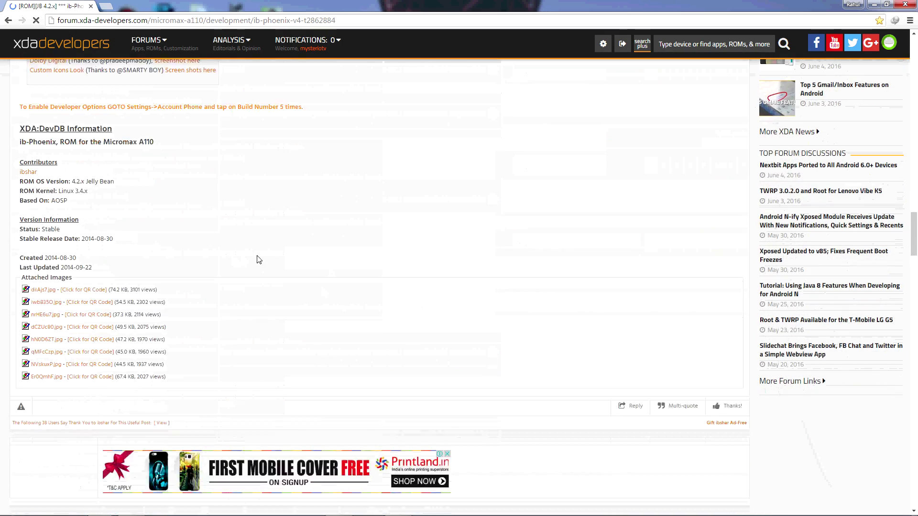